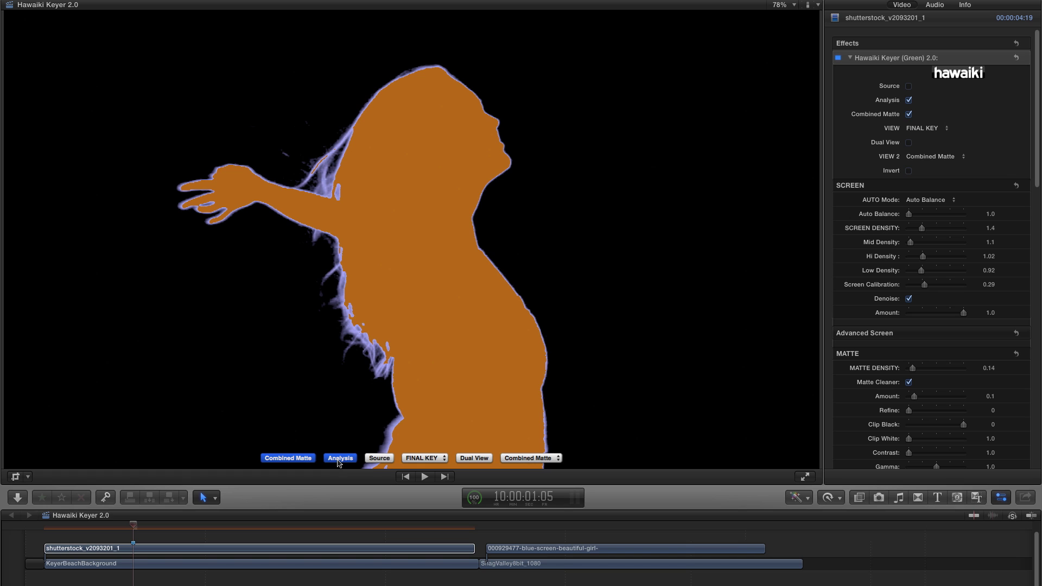
Step: Inspect the green-screen clip in the Source, Combined Matte and Analysis views
click(380, 457)
click(287, 457)
click(341, 458)
click(379, 458)
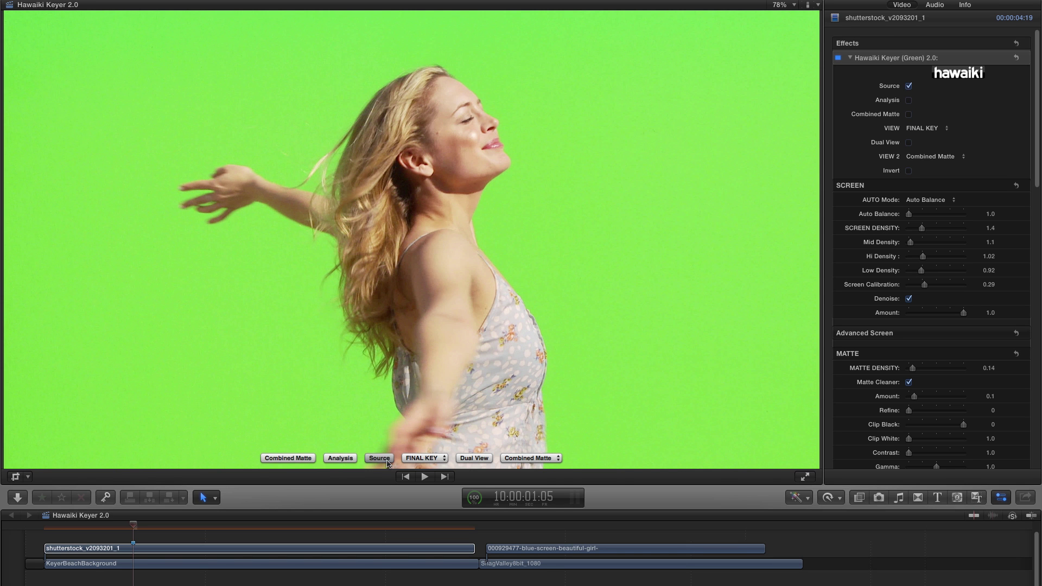
Step: Turn on Dual View with Analysis as the second view, and play the keyed clip
click(473, 458)
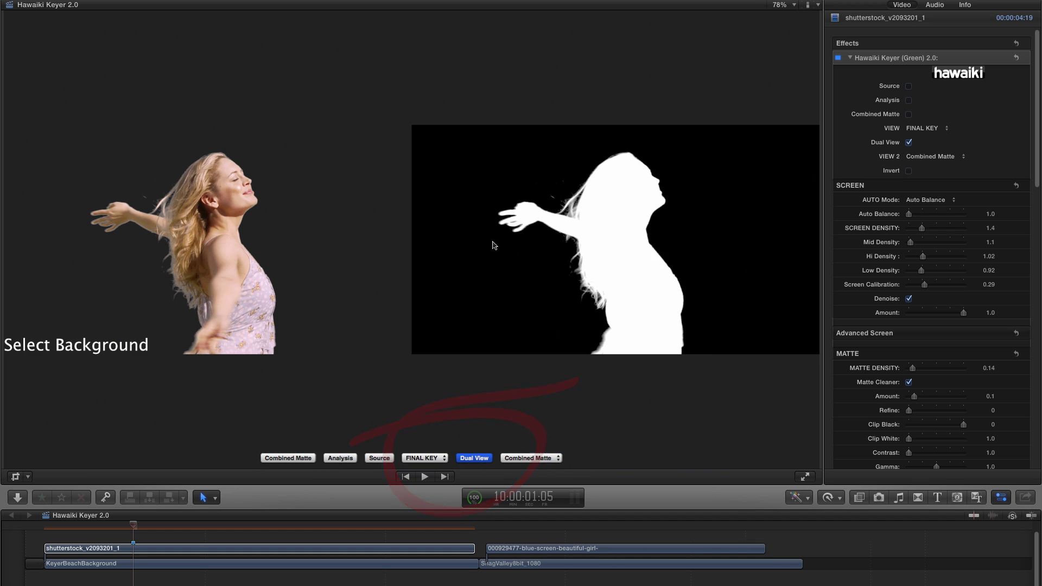
click(529, 458)
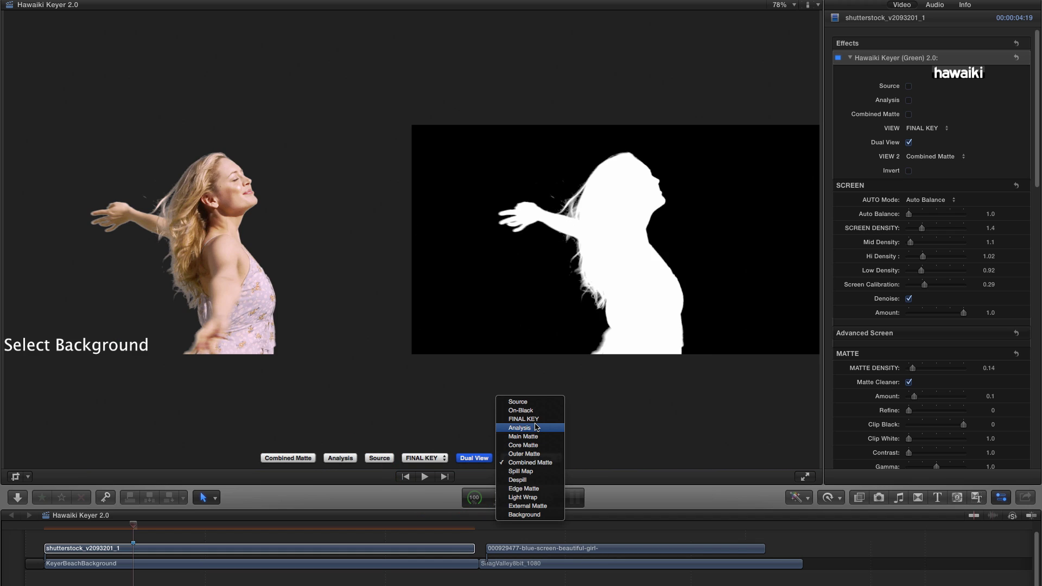
click(536, 430)
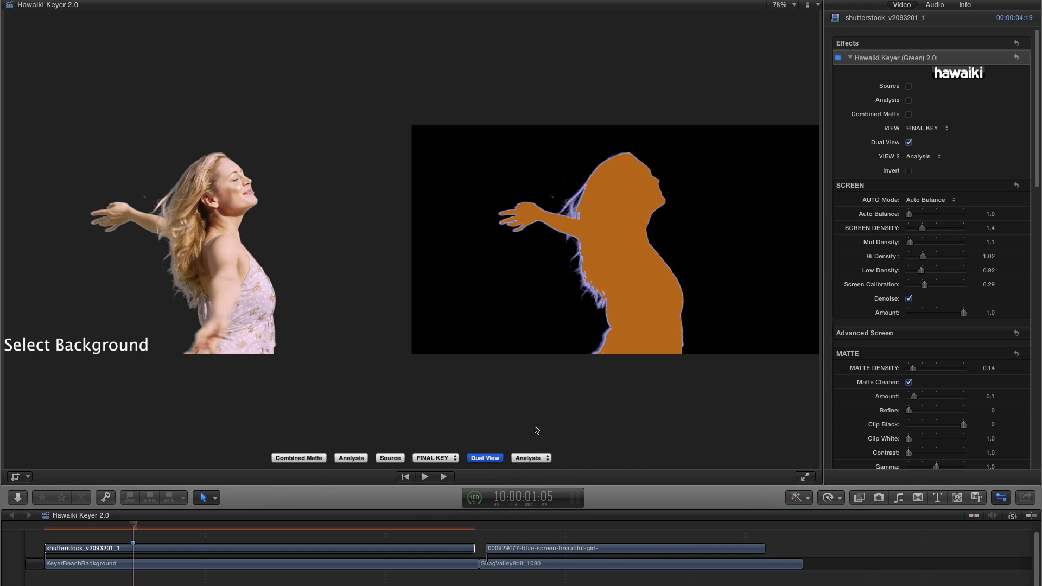
click(425, 477)
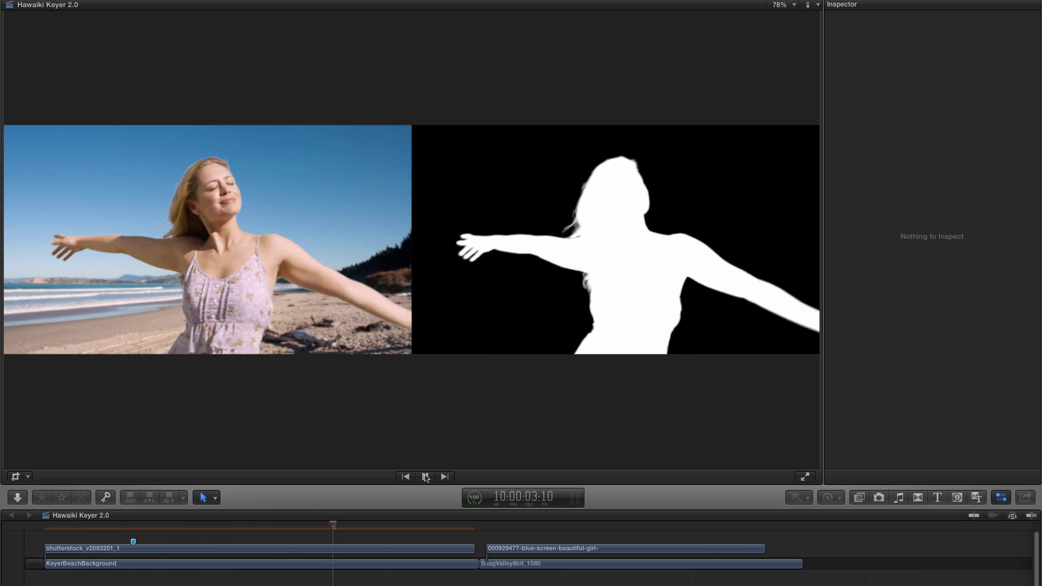
key(j)
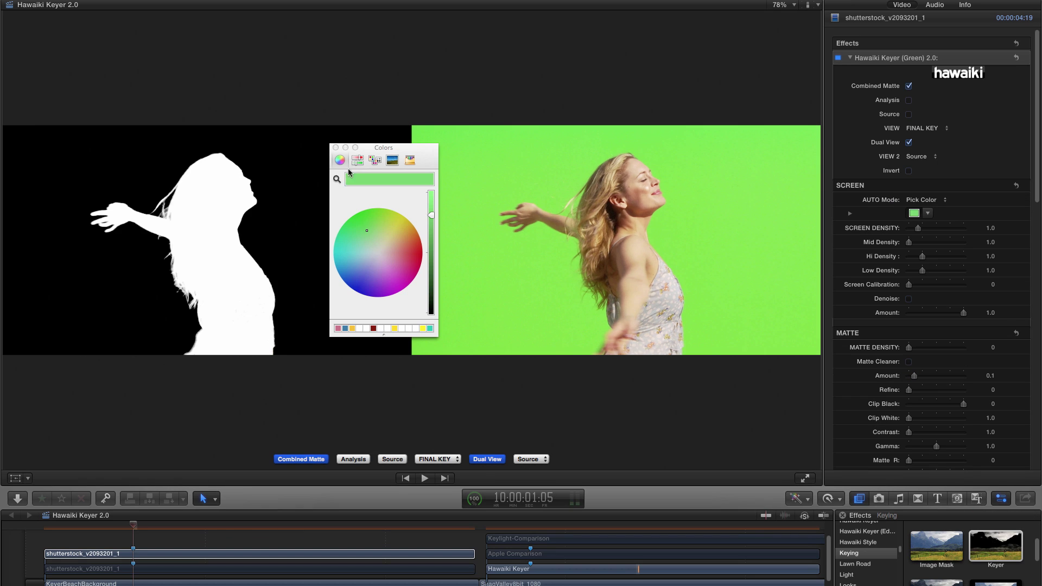
Step: Sample the green backdrop beside the woman as the screen's Pick Color, and turn off Dual View
click(336, 179)
click(701, 244)
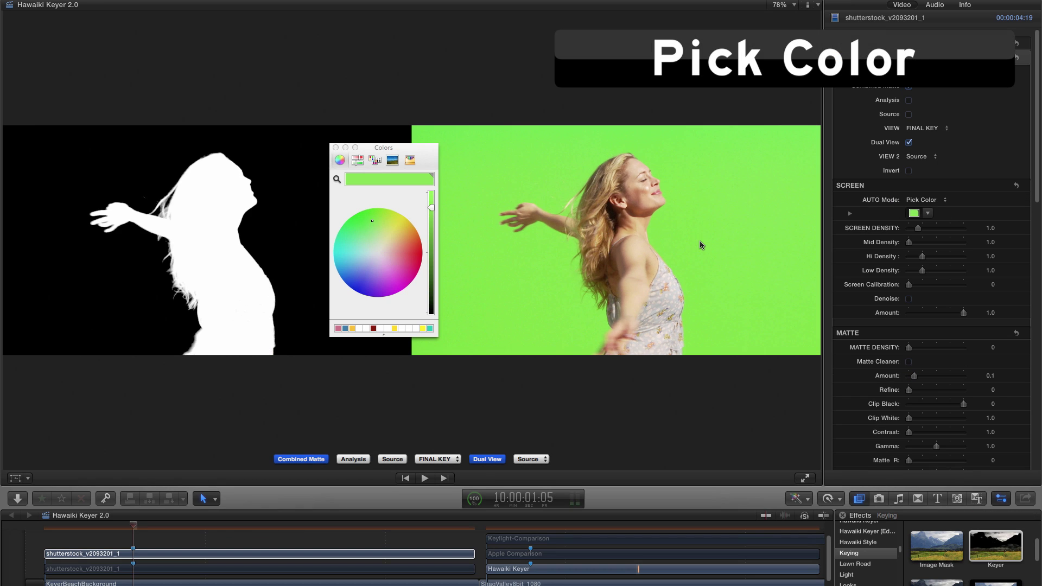
click(336, 149)
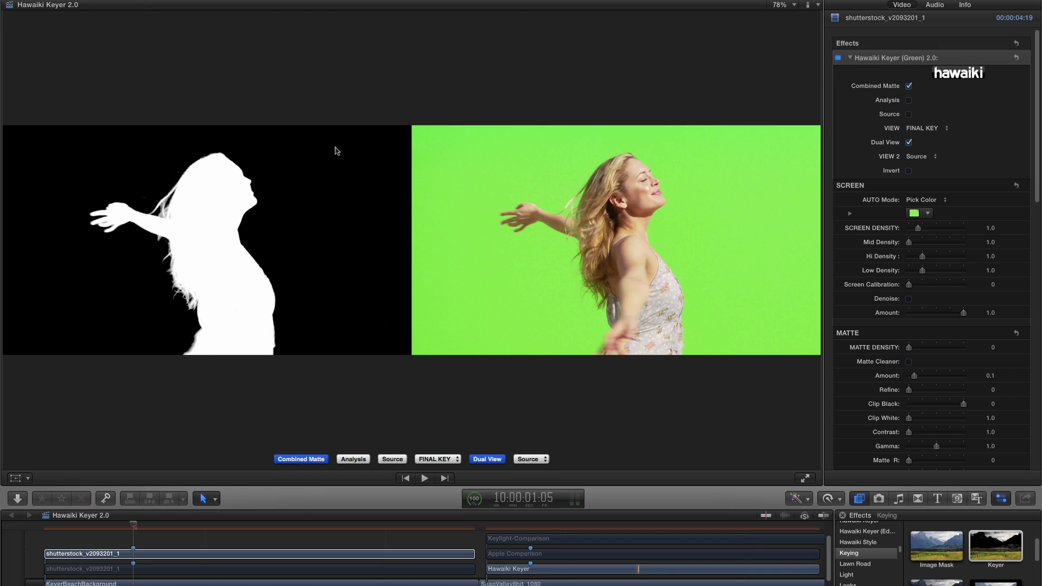
click(486, 459)
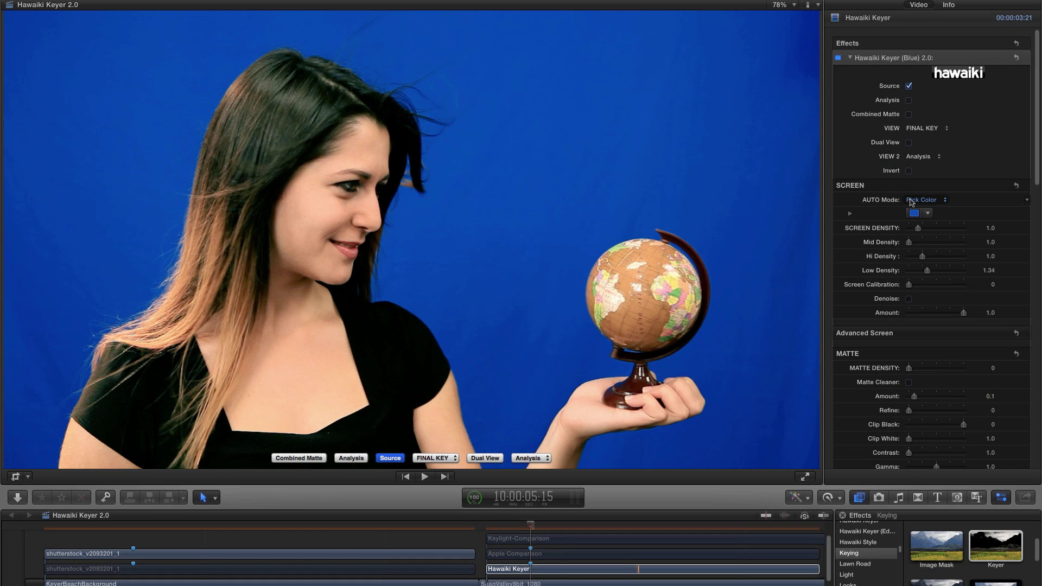
Step: Switch the blue-screen clip's AUTO Mode to Auto Balance and set the Auto Balance amount to 6.0
click(911, 202)
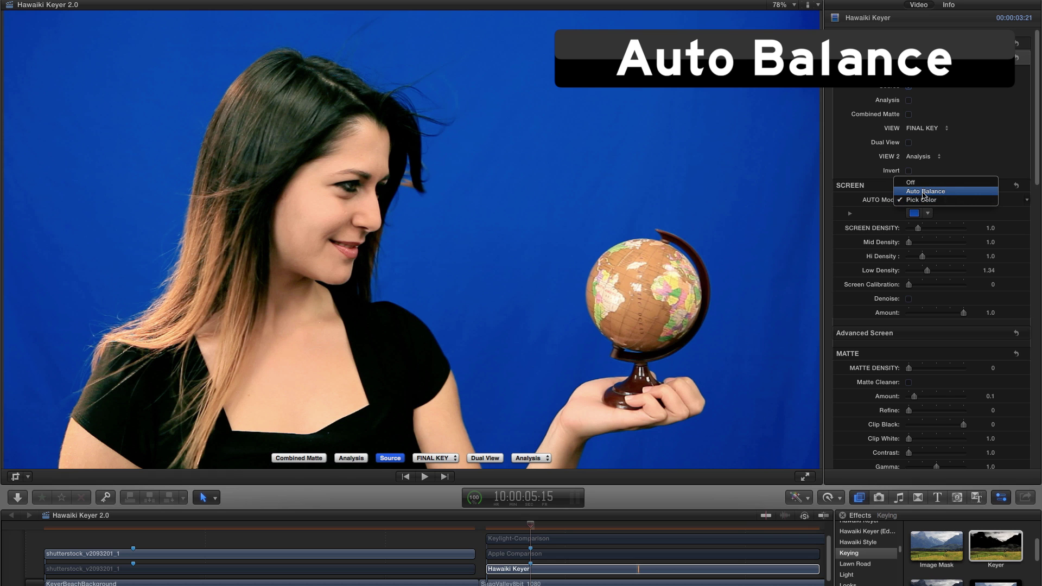
click(924, 192)
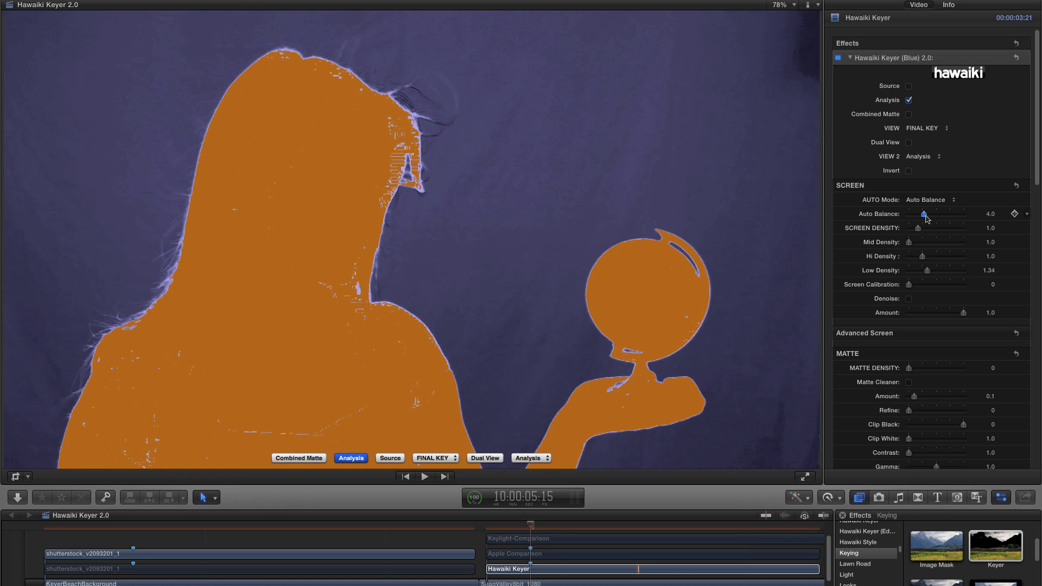
mouse_move(924, 217)
mouse_down()
mouse_move(910, 218)
mouse_move(935, 218)
mouse_up()
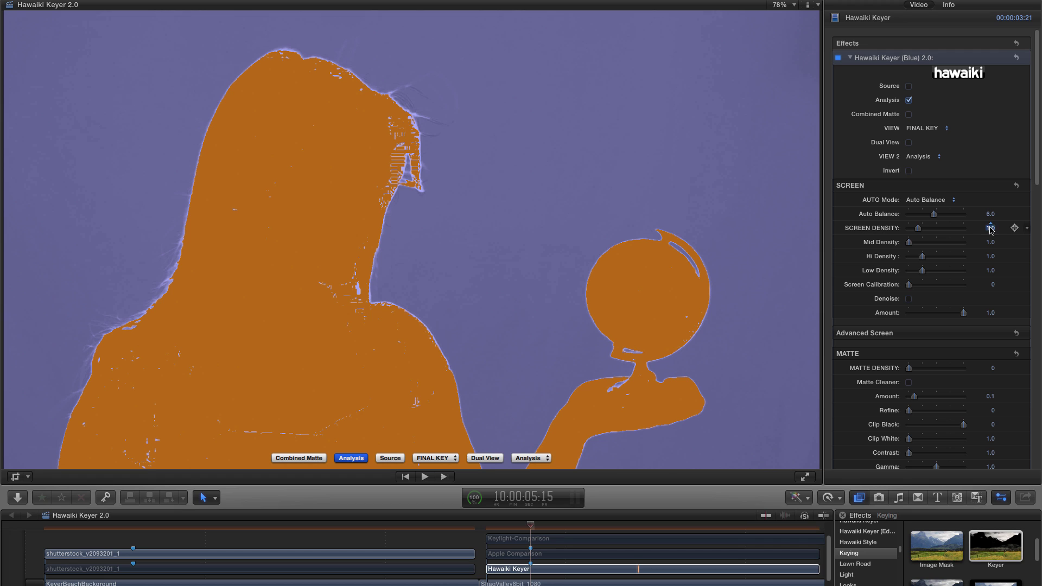
Step: Set the blue-screen key's Screen Density to 1.37 and Screen Calibration to 0.1
click(990, 227)
text(1.)
key(Return)
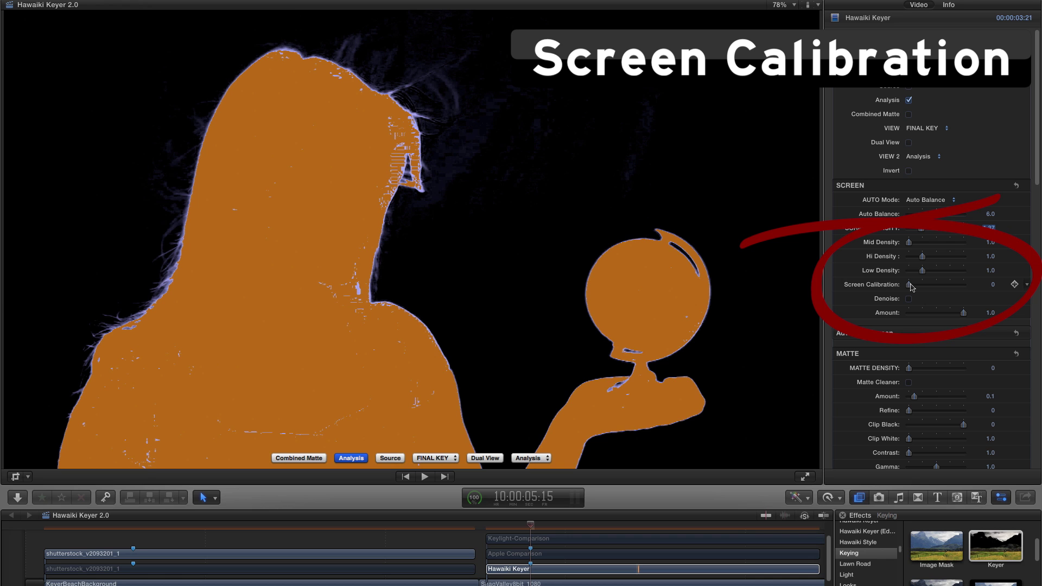
click(992, 285)
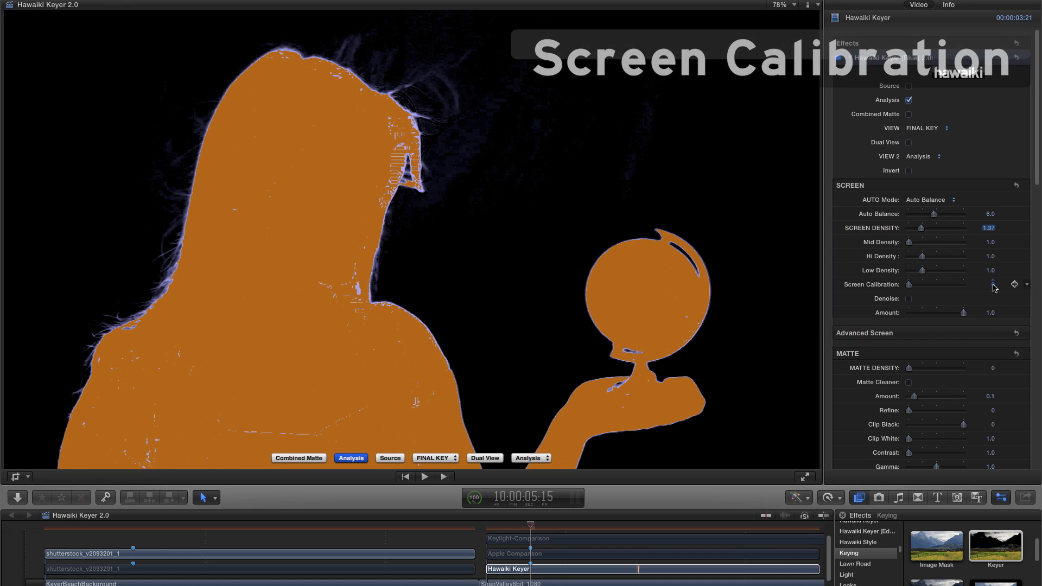
text(.1)
key(Return)
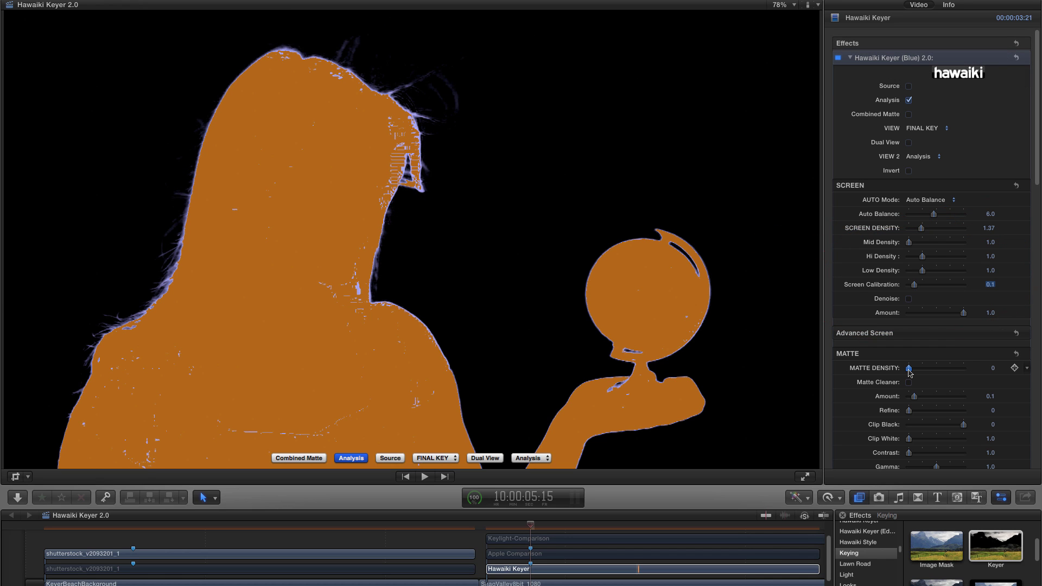
Step: Set Matte Density to 0.28 and Screen Calibration to 0.08, checking the result in the final key
drag(908, 369, 911, 369)
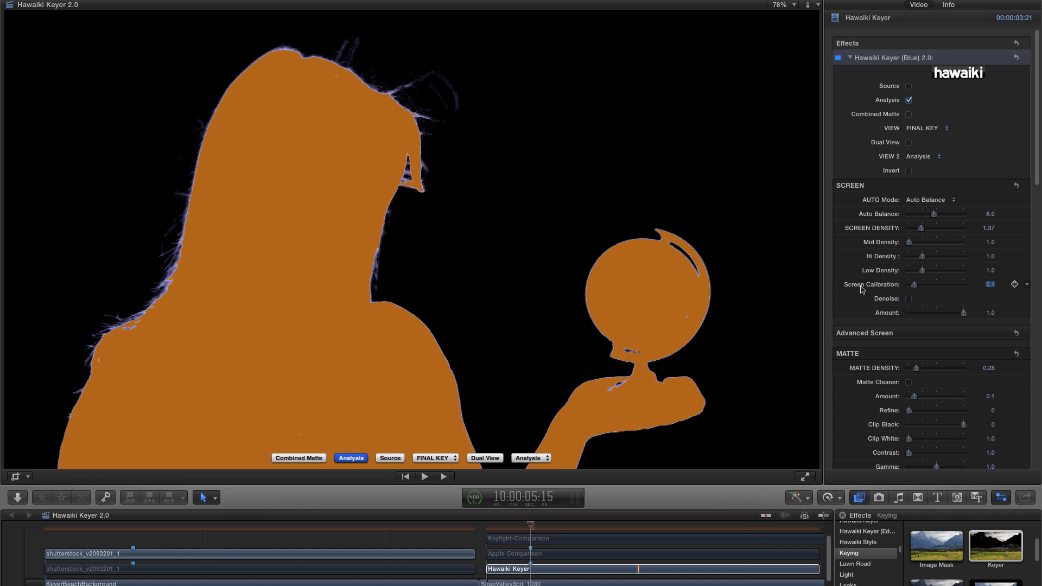
text(.08)
key(Return)
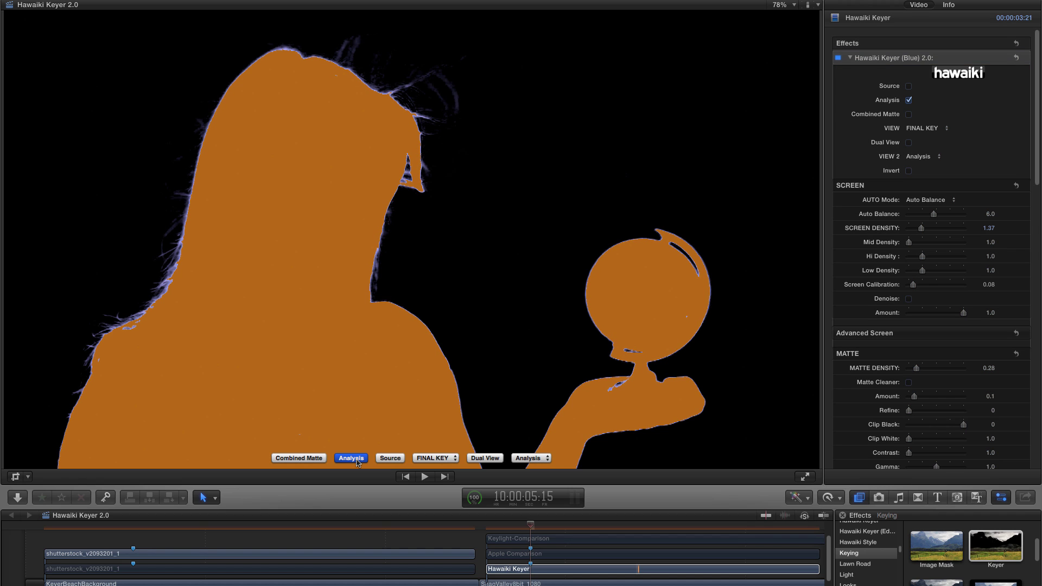
click(356, 459)
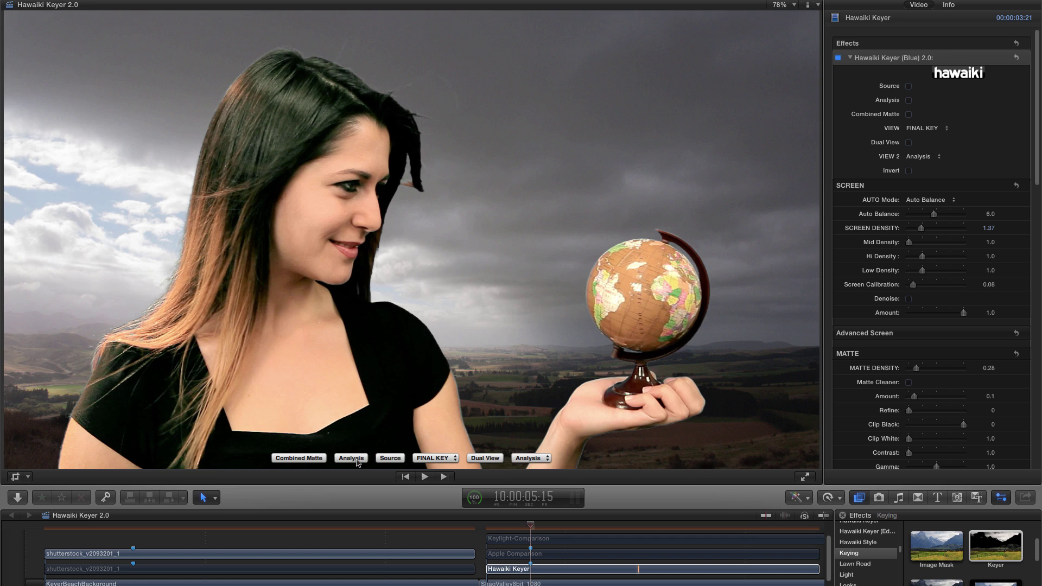
click(301, 458)
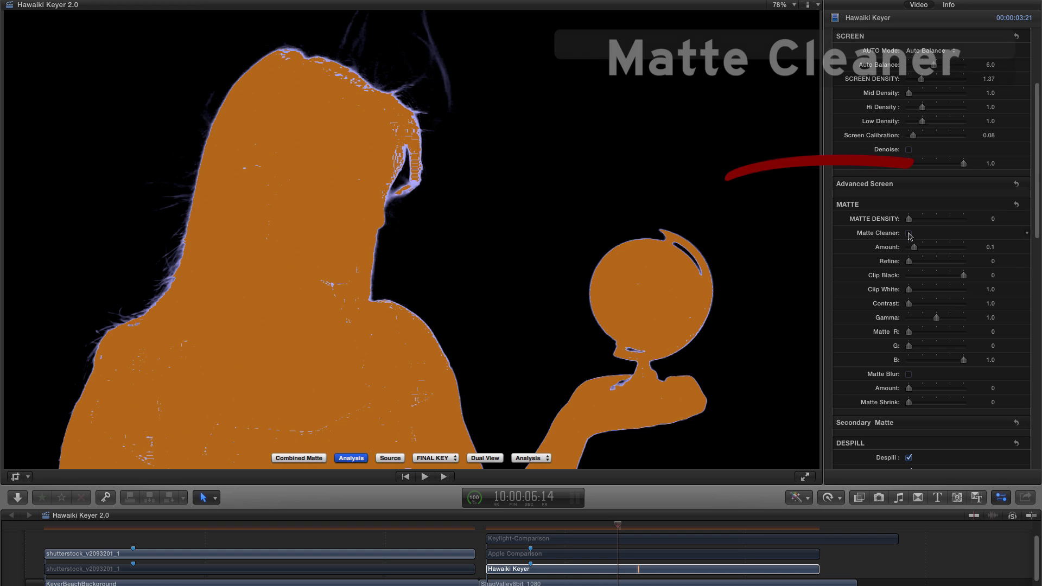
Step: Enable Matte Cleaner for the blue-screen key and increase its Amount and Refine values
click(908, 233)
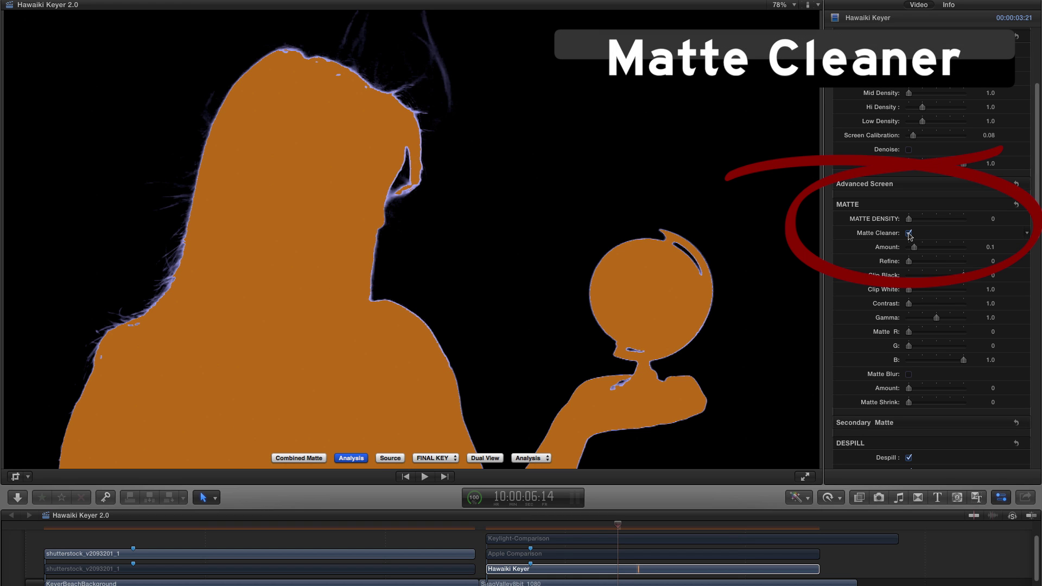
drag(913, 247, 990, 250)
drag(907, 263, 957, 264)
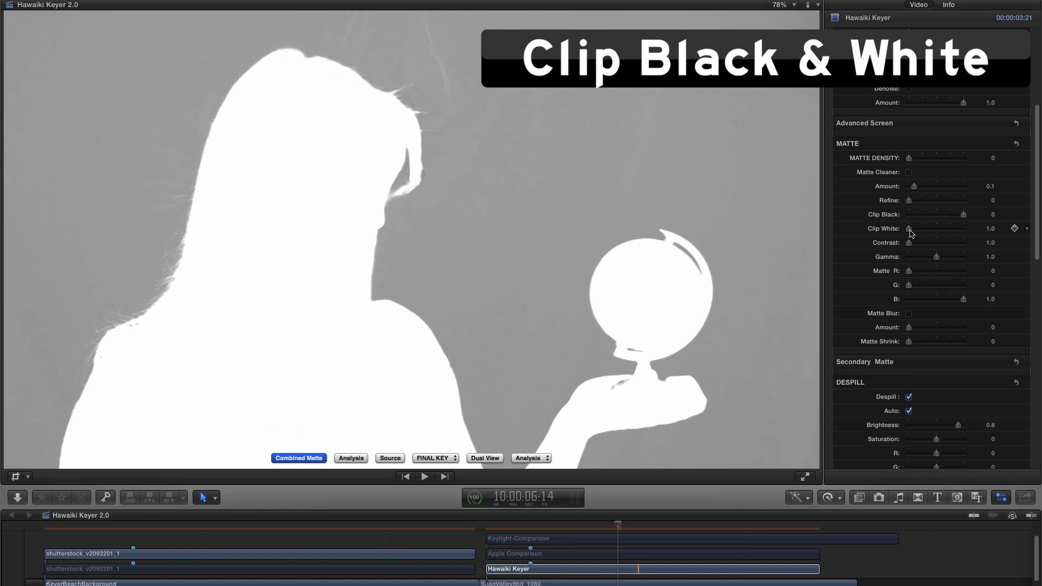
Step: Adjust the Clip Black and Clip White levels of the blue-screen matte
drag(963, 215, 958, 218)
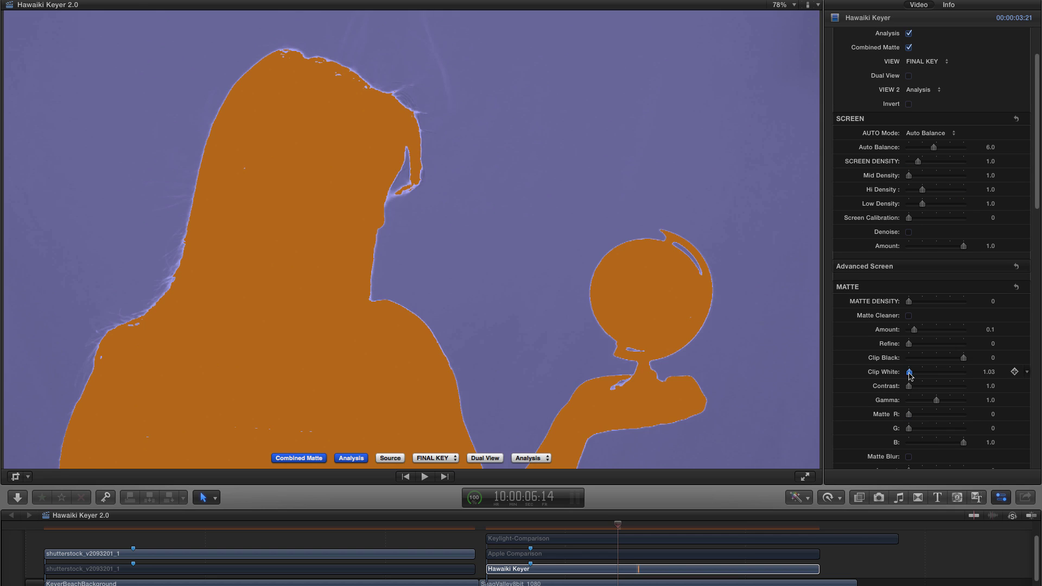
drag(909, 374, 911, 374)
scroll(1037, 165, up, 3)
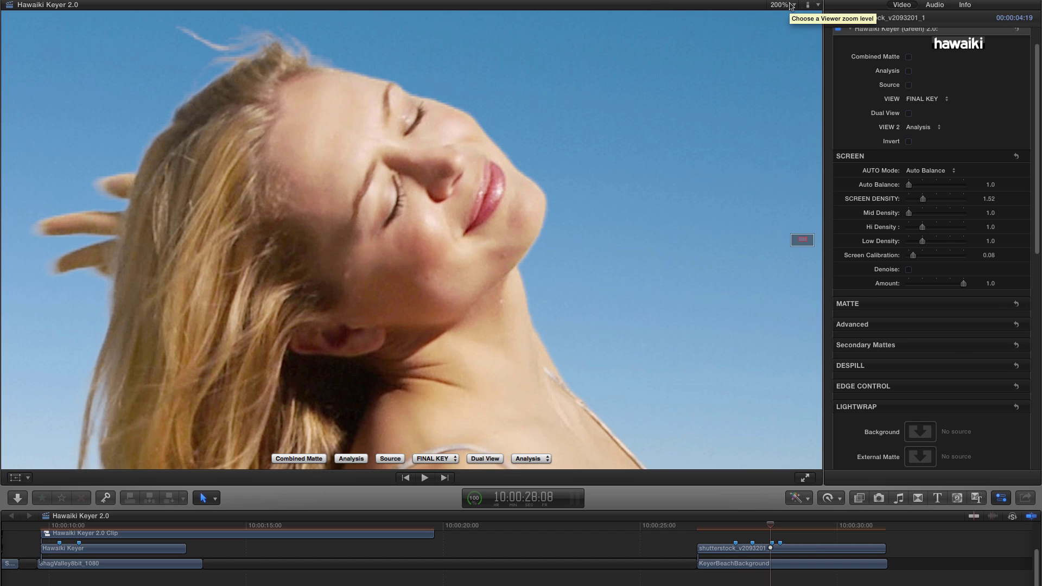
Step: Show the green-screen clip's Analysis view and enable Denoise with an amount of 1.0
click(351, 458)
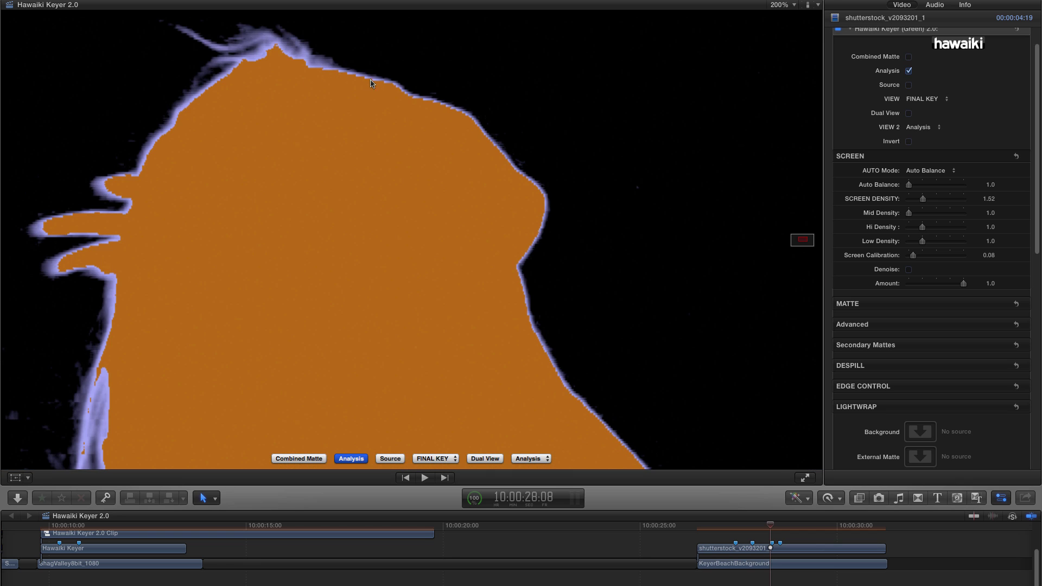
click(909, 270)
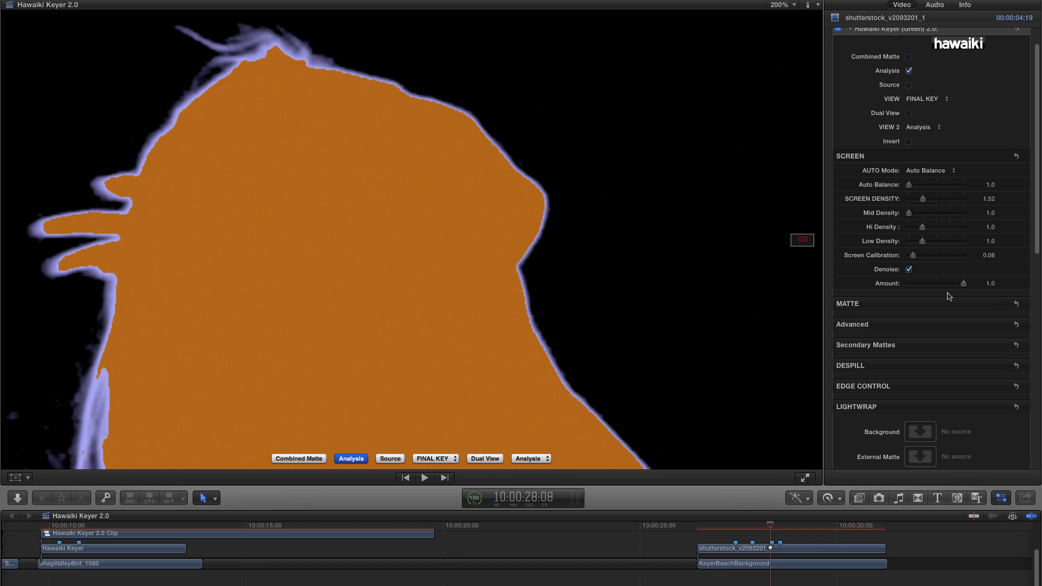
mouse_move(963, 285)
mouse_down()
mouse_move(913, 282)
mouse_move(971, 280)
mouse_up()
Step: Set the Advanced Denoise Type to RGB and reduce its green channel amount to 0
click(911, 324)
scroll(912, 321, down, 5)
click(917, 316)
click(914, 325)
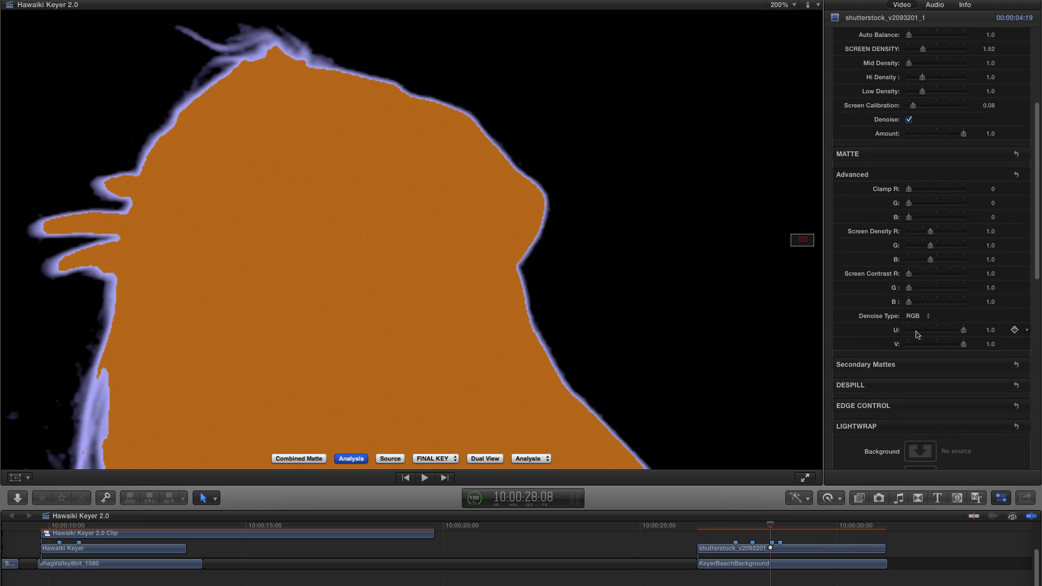
click(963, 344)
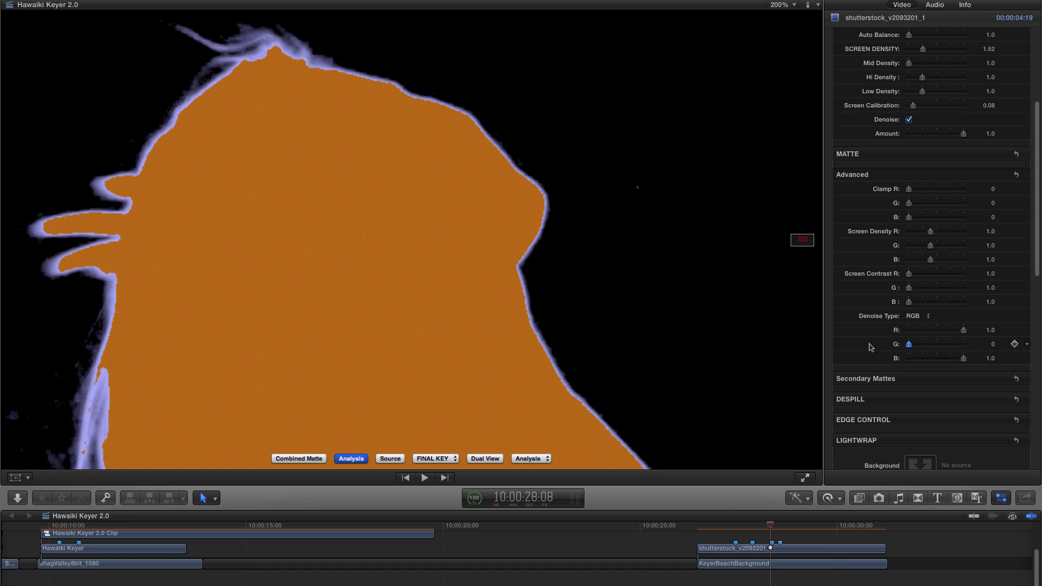
drag(963, 344, 900, 362)
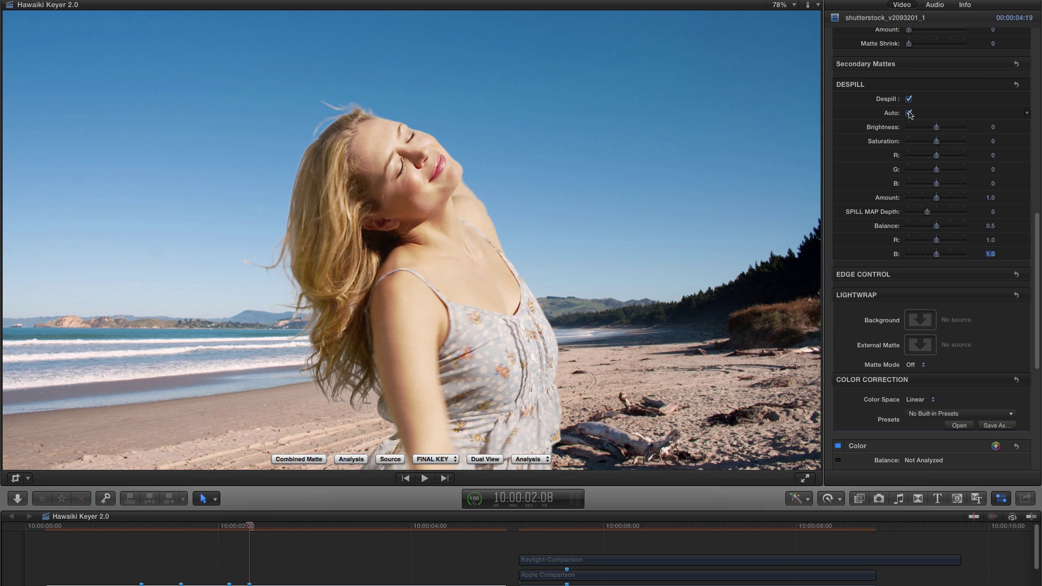
Step: Compare the Despill view of the clip with its original Source view
click(436, 459)
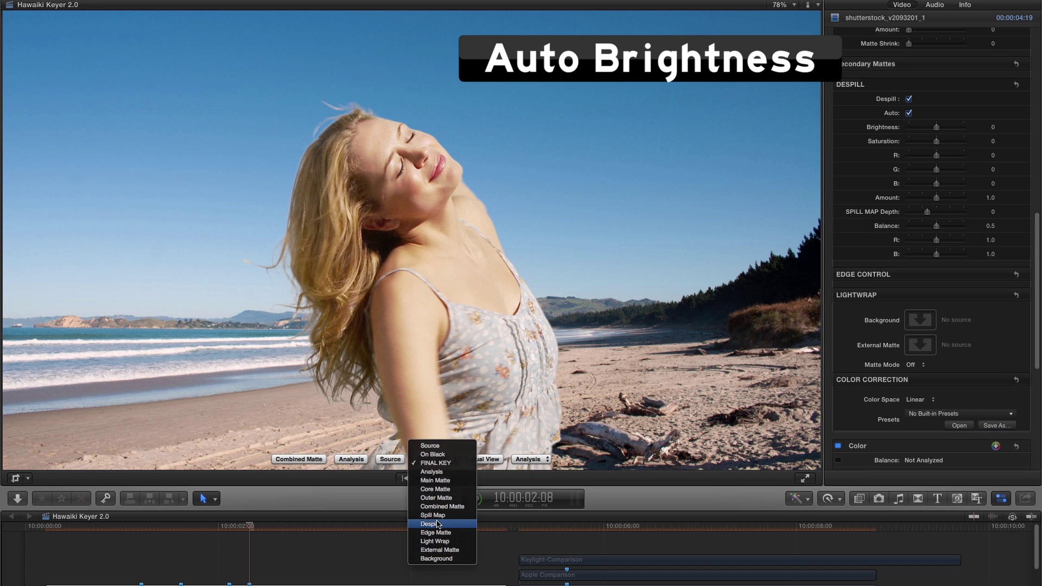
click(438, 524)
click(400, 460)
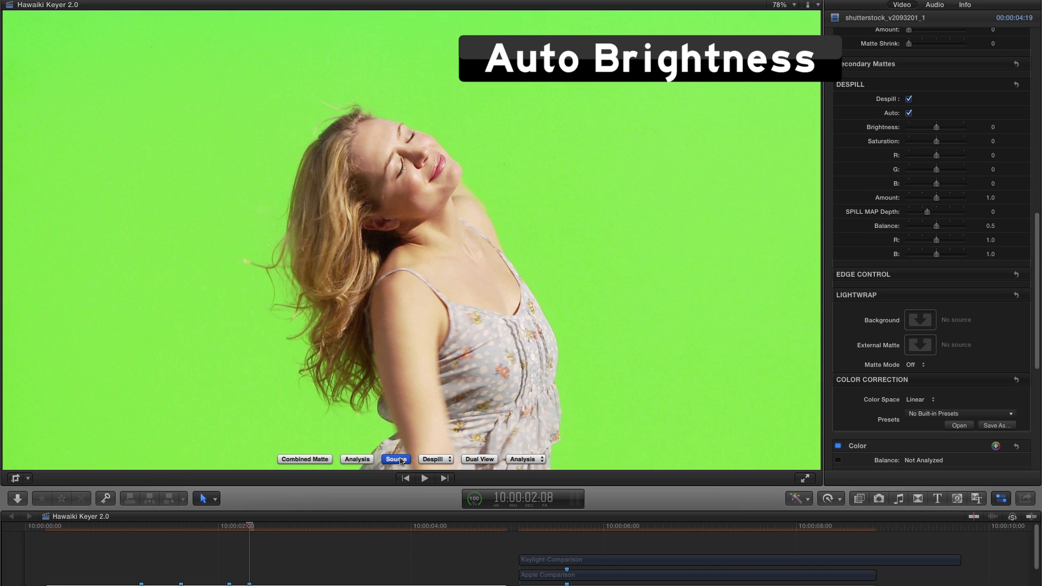
click(401, 460)
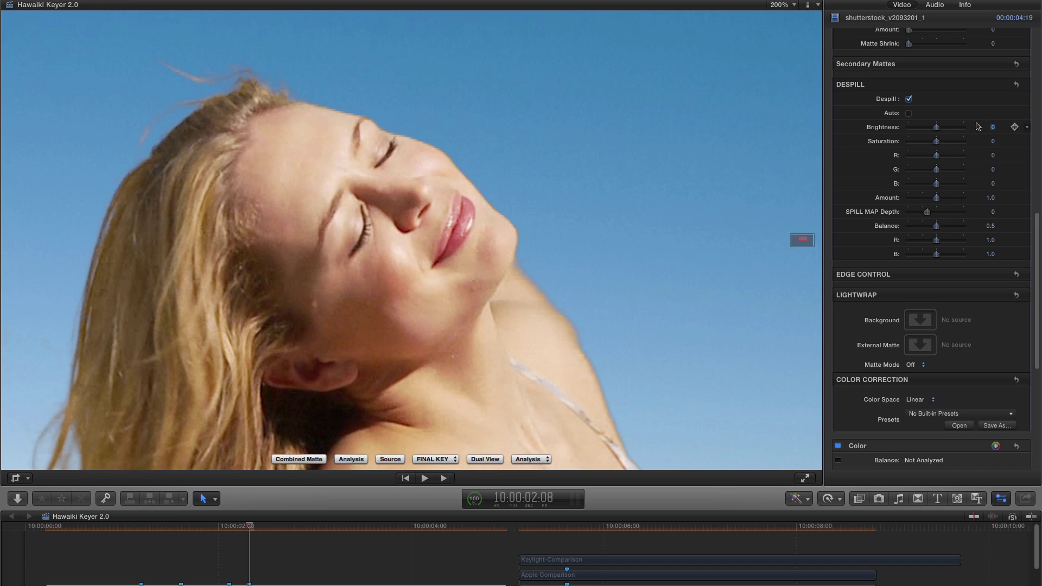
Step: Turn on Auto despill and try adjusting the despill Brightness, Saturation and blue channel controls
click(908, 114)
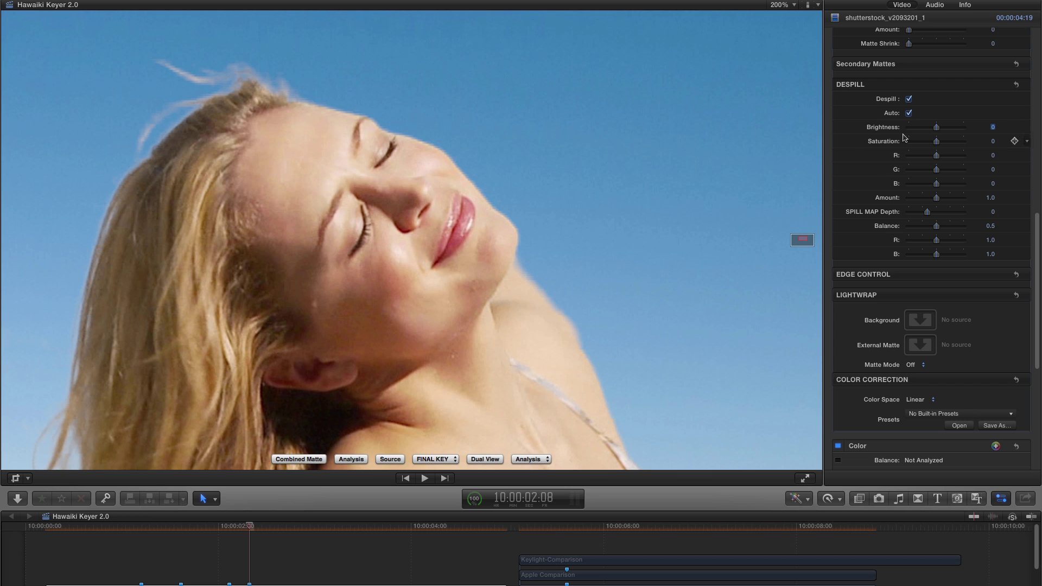
mouse_move(937, 128)
mouse_down()
mouse_move(923, 131)
mouse_move(936, 133)
mouse_up()
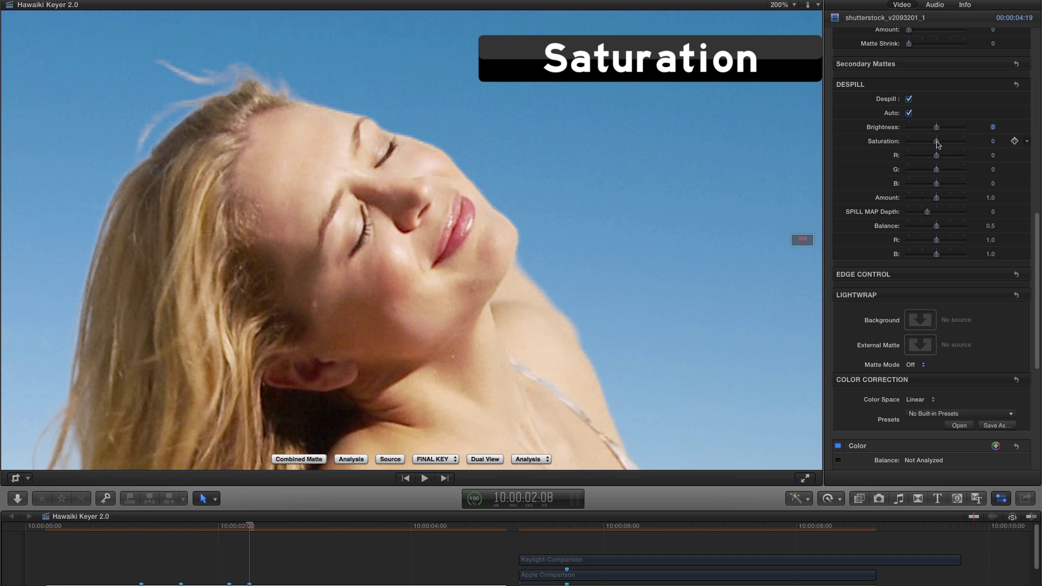
mouse_move(937, 142)
mouse_down()
mouse_move(900, 143)
mouse_move(970, 145)
mouse_move(936, 144)
mouse_up()
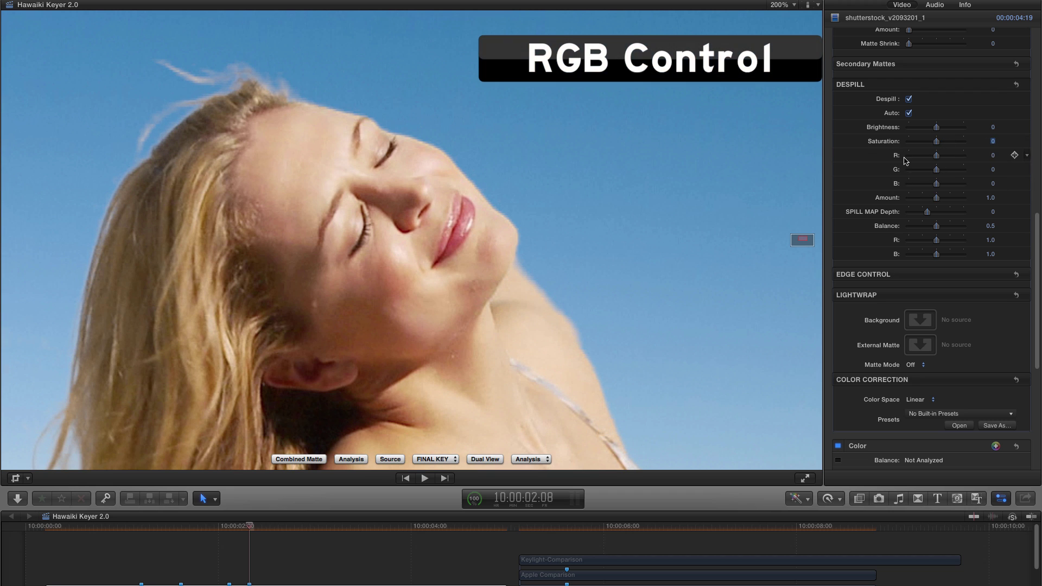
mouse_move(937, 186)
mouse_down()
mouse_move(968, 189)
mouse_move(919, 187)
mouse_move(965, 189)
mouse_move(931, 191)
mouse_up()
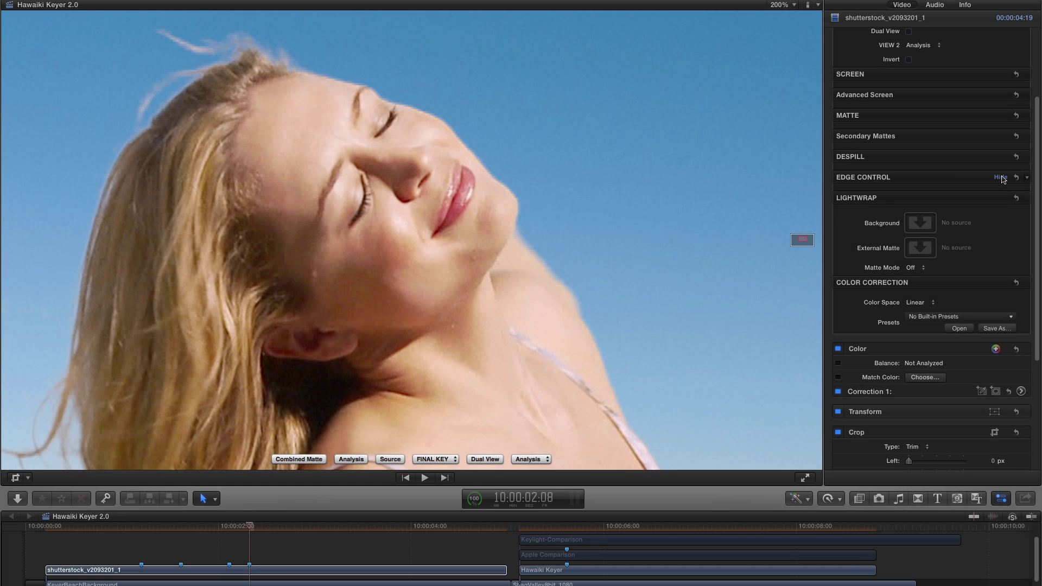
Step: Turn on Edge Control for the blue-sky clip, set its Width to about 2.58 and try adjusting the edge brightness and colour values
click(1001, 177)
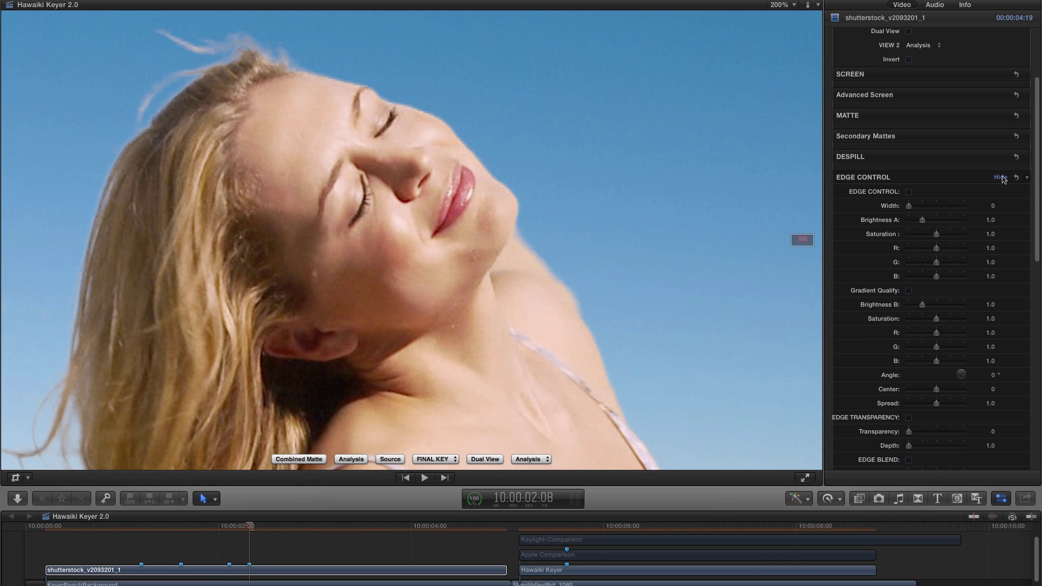
click(908, 191)
drag(908, 206, 936, 205)
scroll(863, 89, down, 5)
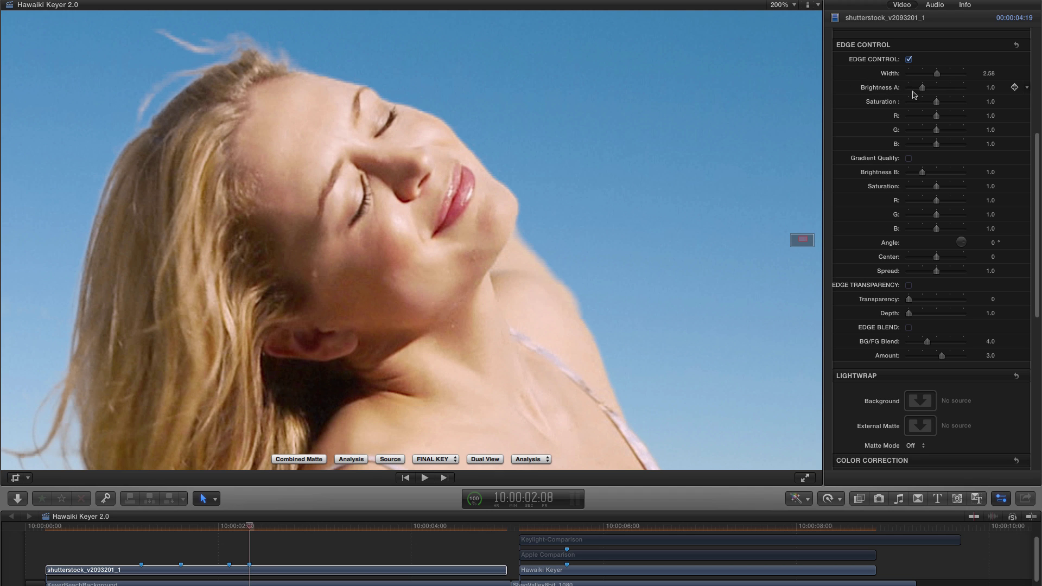
drag(924, 91, 947, 104)
drag(983, 147, 934, 156)
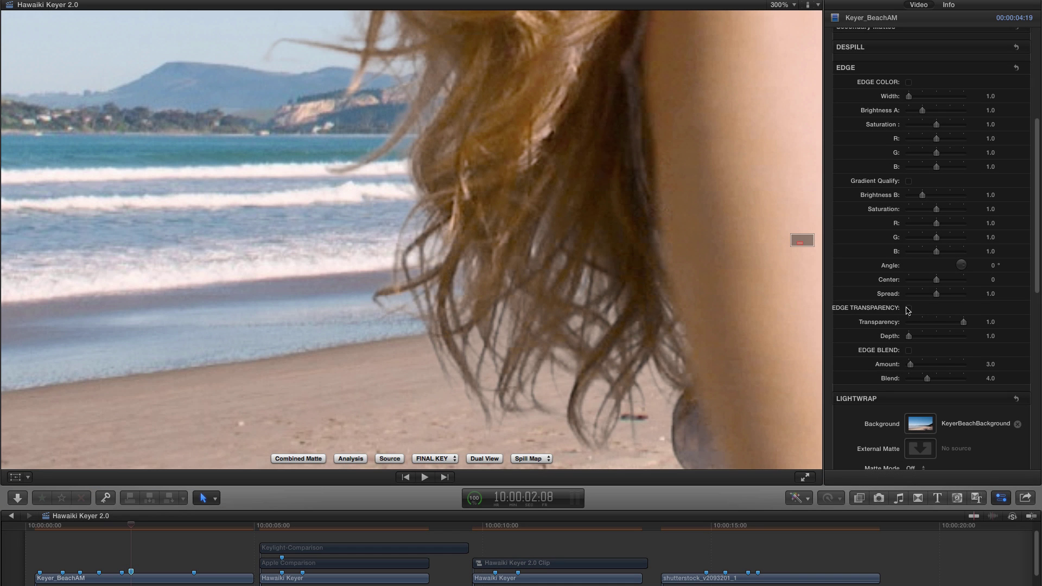
Step: On the Keyer_BeachAM clip, try Edge Transparency with a greater Depth, and enable Edge Blend with an Amount of 100
click(908, 308)
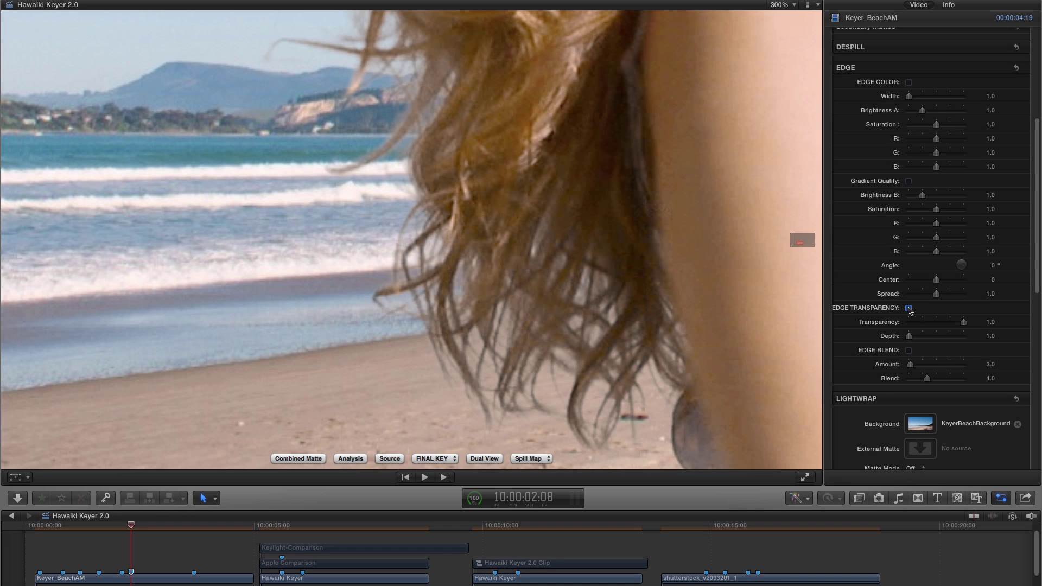
drag(911, 339, 1011, 350)
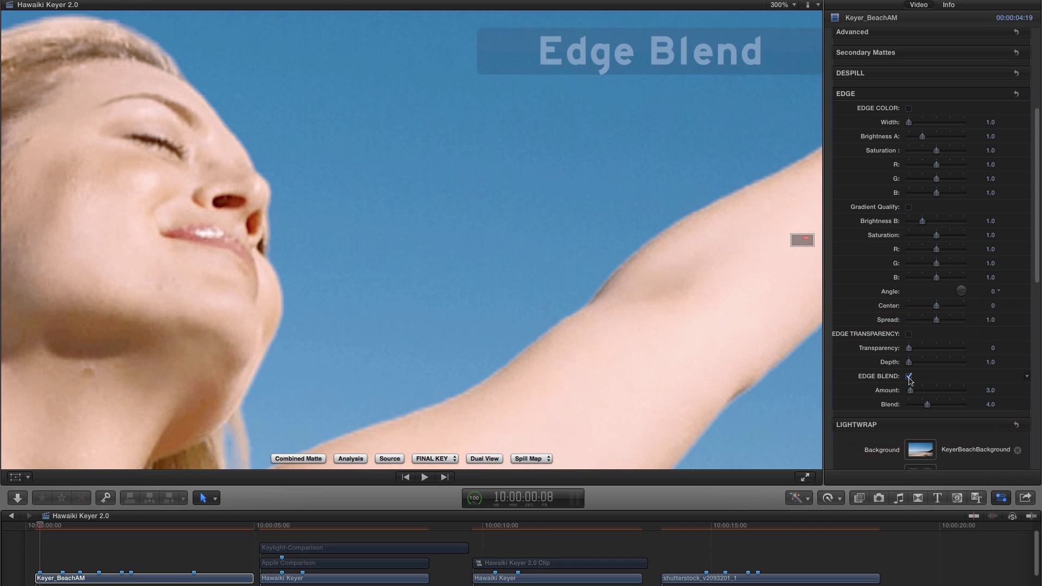
click(909, 376)
drag(911, 391, 1006, 390)
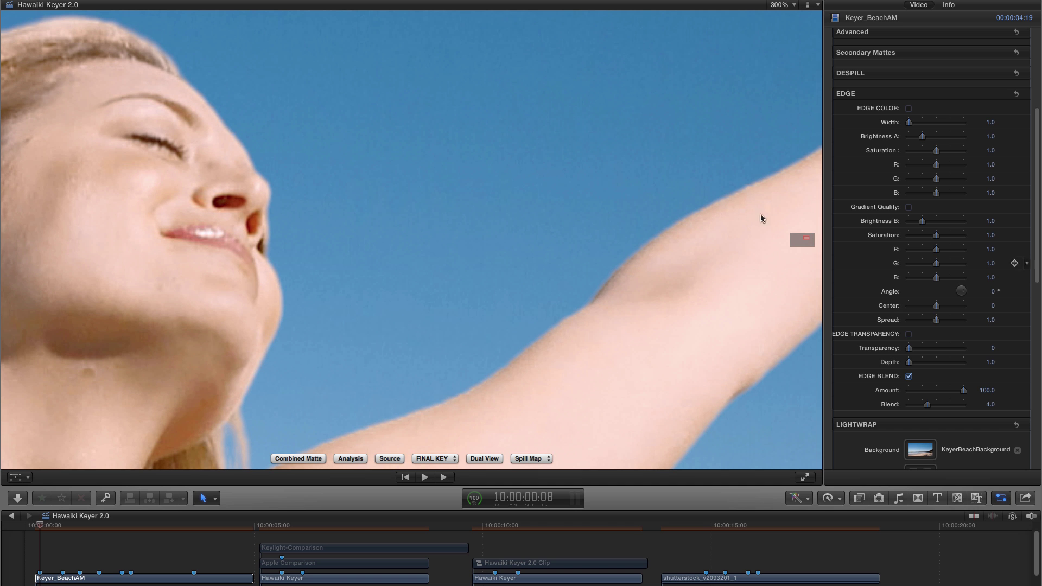
mouse_move(964, 390)
mouse_down()
mouse_move(876, 391)
mouse_move(979, 392)
mouse_up()
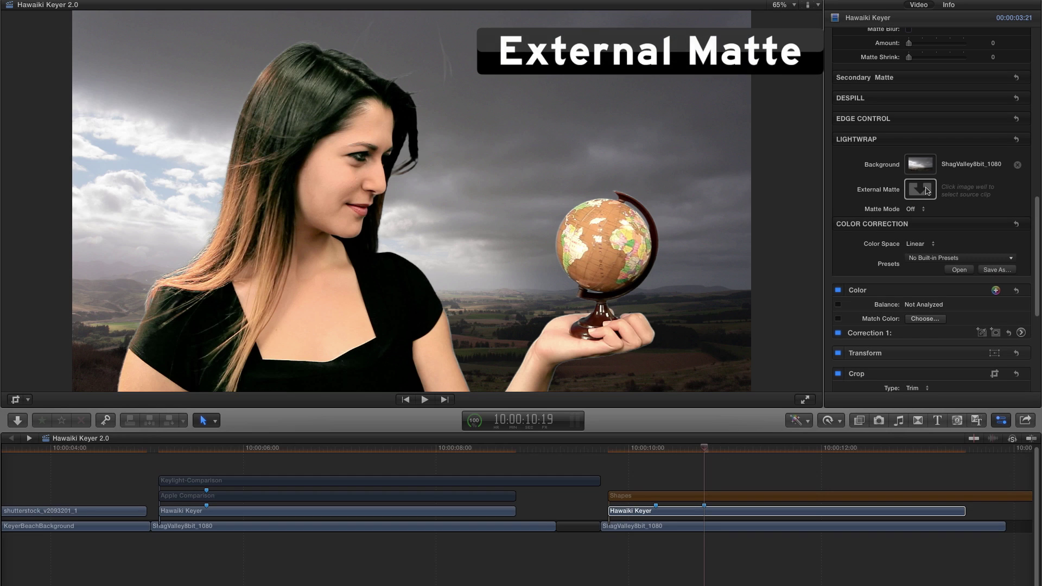
Step: Enable the Shapes clip briefly to preview its white square over the keyed shot, and disable it again
click(712, 498)
key(v)
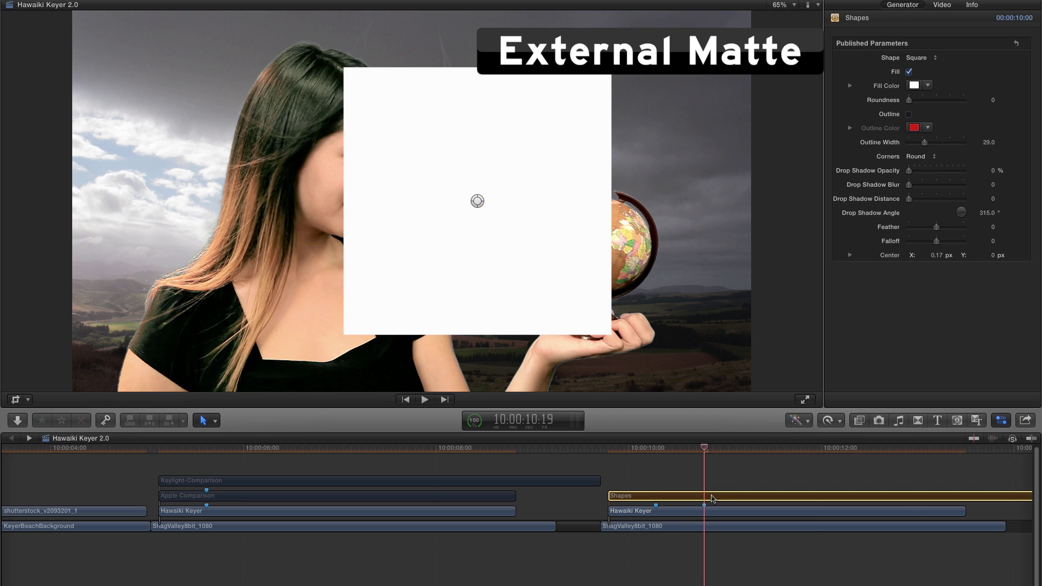
key(v)
Step: Assign the Shapes clip as the External Matte source of the Hawaiki Keyer clip below it
click(713, 510)
scroll(916, 200, down, 10)
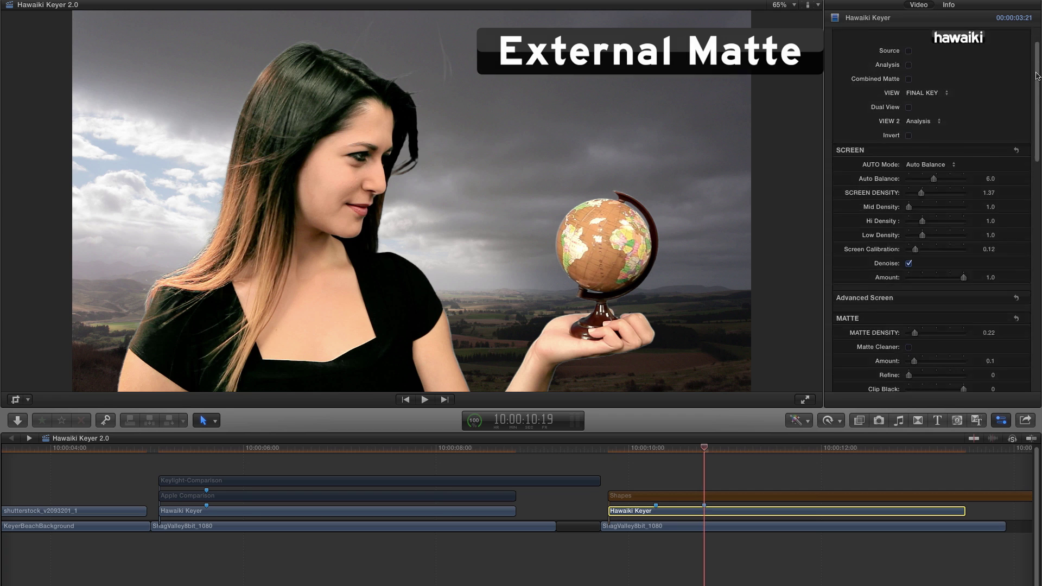
click(919, 190)
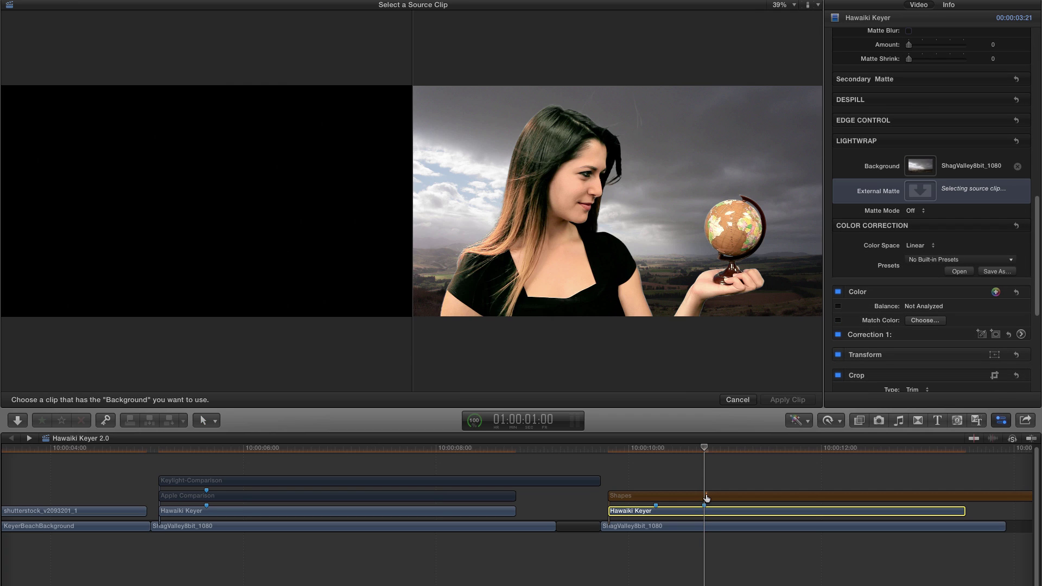
click(708, 495)
click(786, 401)
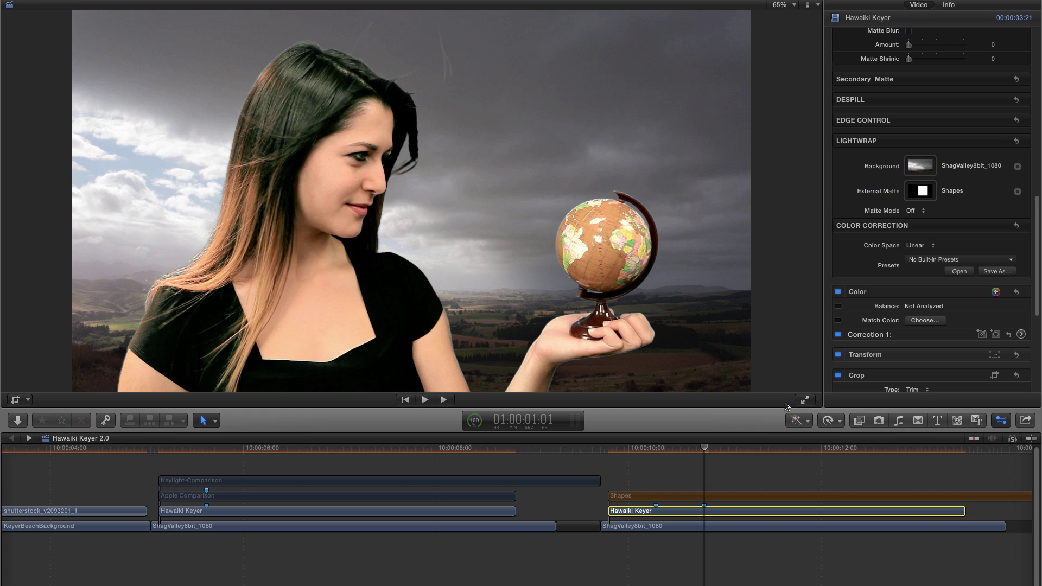
Step: Try the external matte in Add mode and switch its Matte Mode to Subtract
click(912, 211)
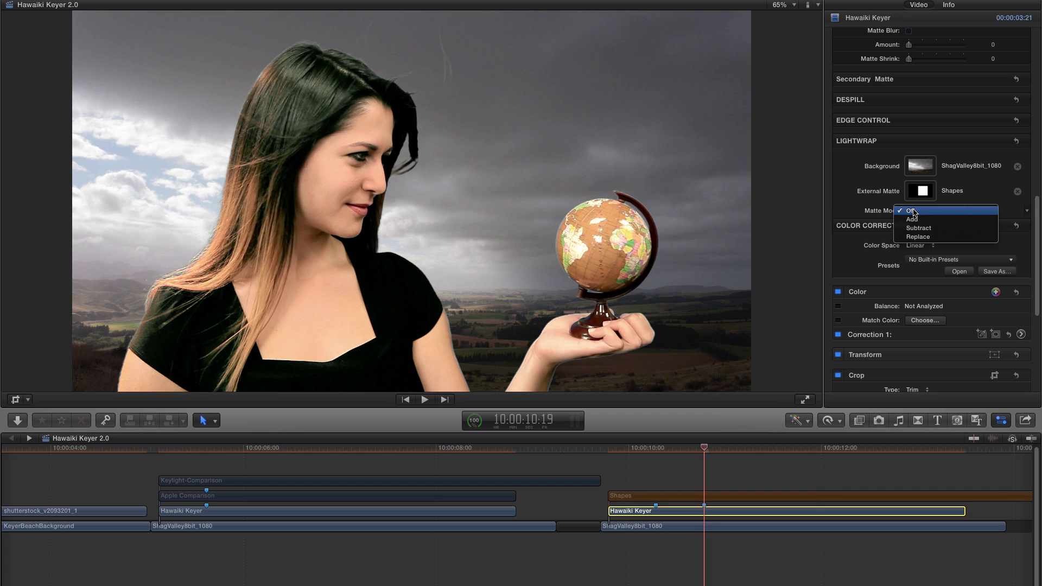
click(963, 219)
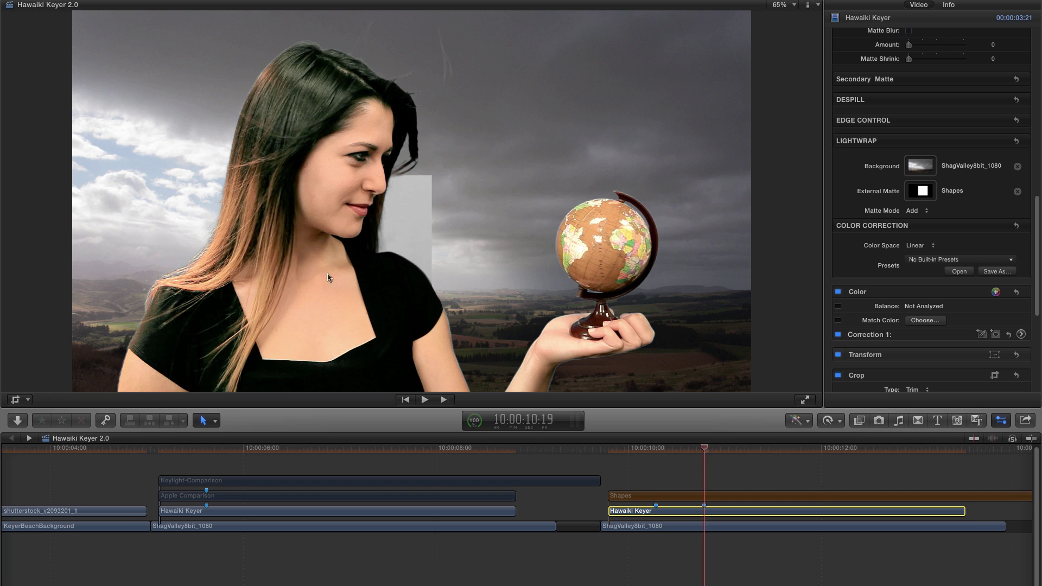
click(914, 211)
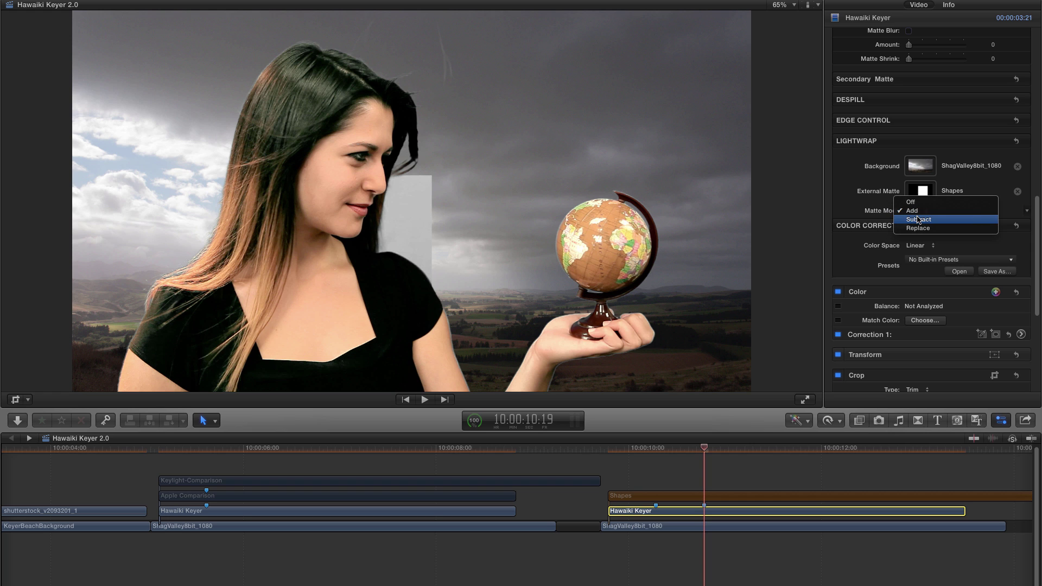
click(918, 219)
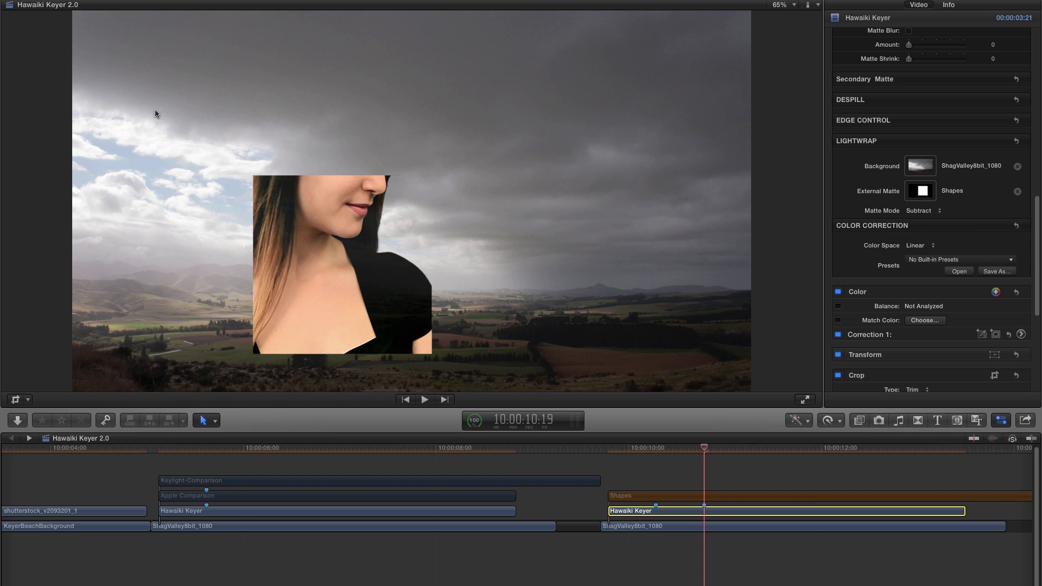